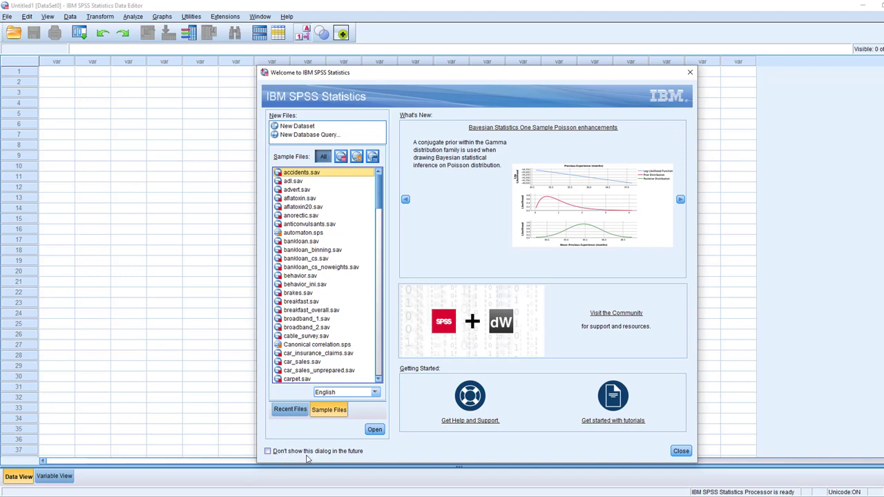
Create a new empty dataset from the welcome dialog
left_click(306, 458)
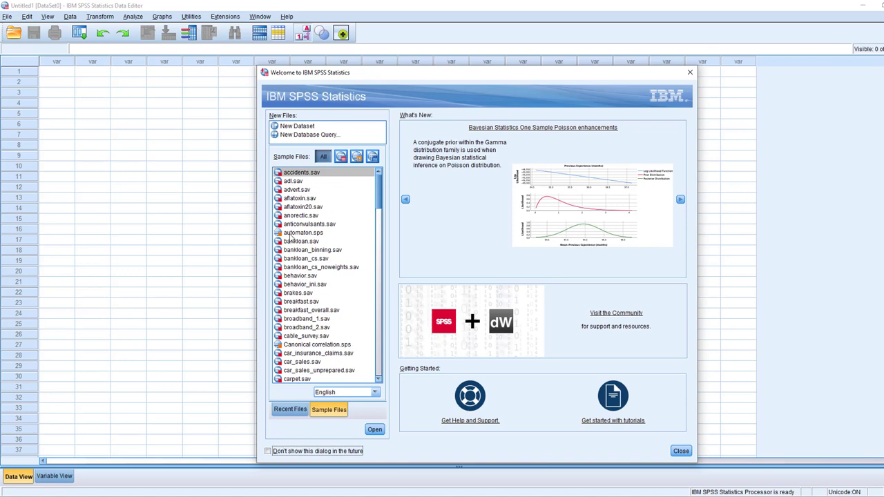
double_click(310, 127)
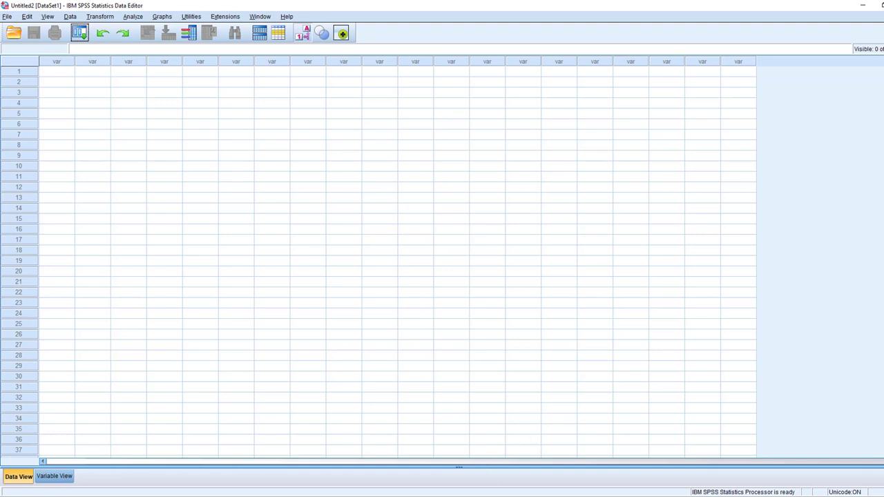
View the log in the output viewer and return to the data editor of the new dataset
mouse_move(481, 494)
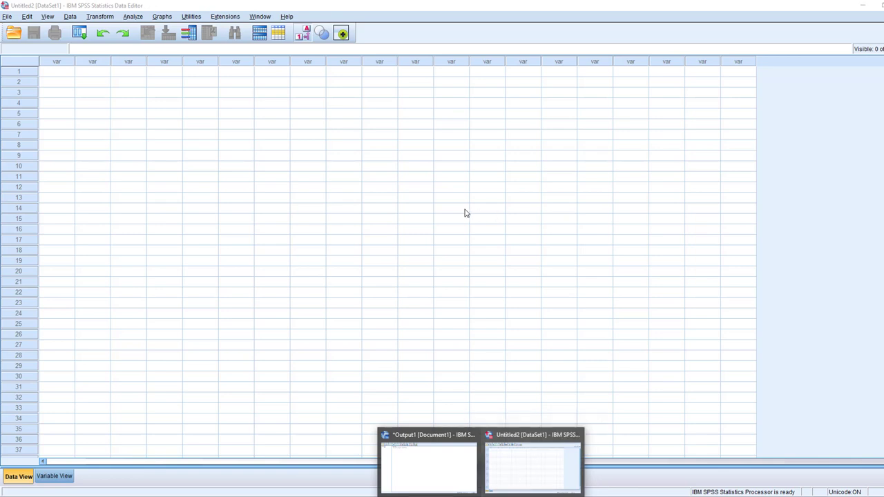
left_click(416, 450)
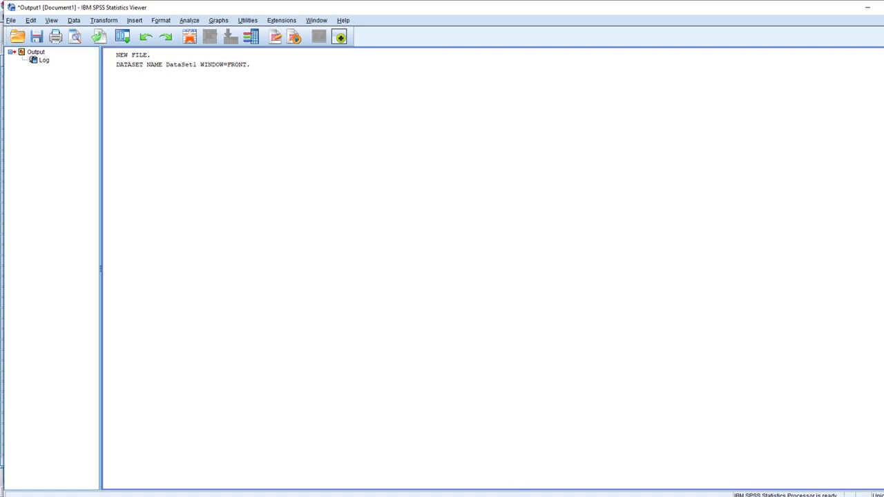
left_click(480, 496)
left_click(523, 475)
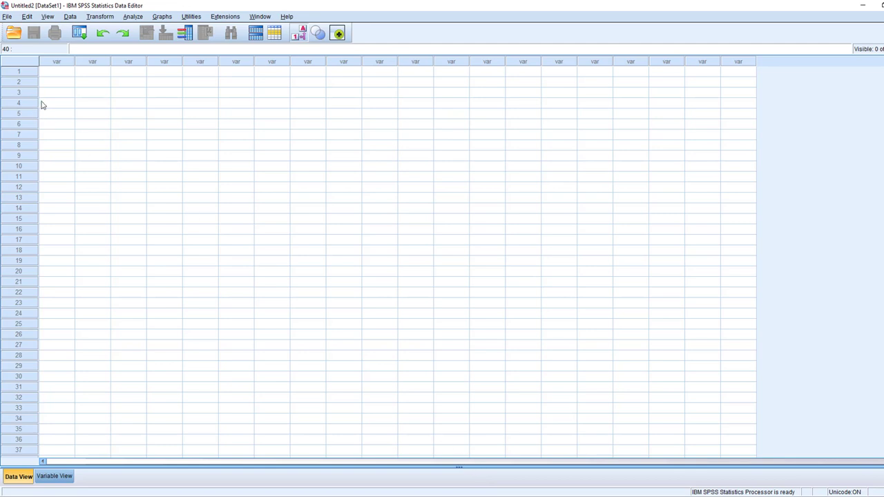
Examine the empty data sheet by highlighting rows 1 to 3 and the first four variable columns
left_click(26, 74)
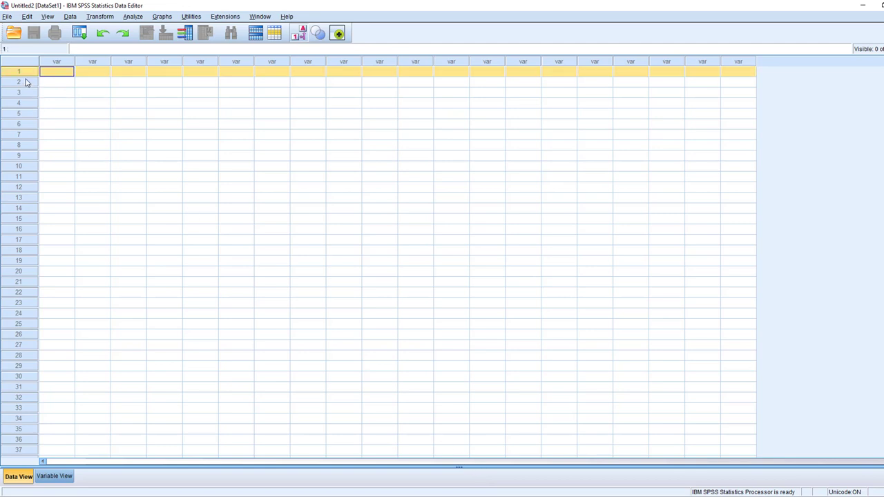
left_click(23, 82)
left_click(21, 92)
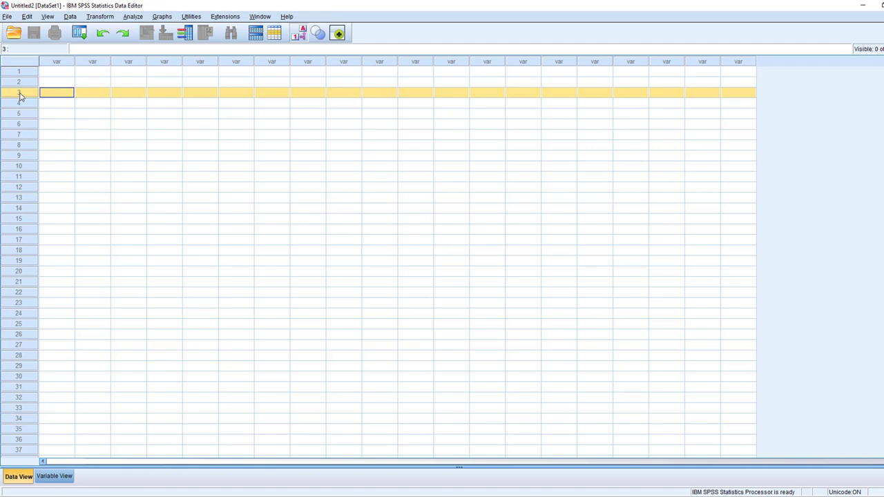
left_click(67, 61)
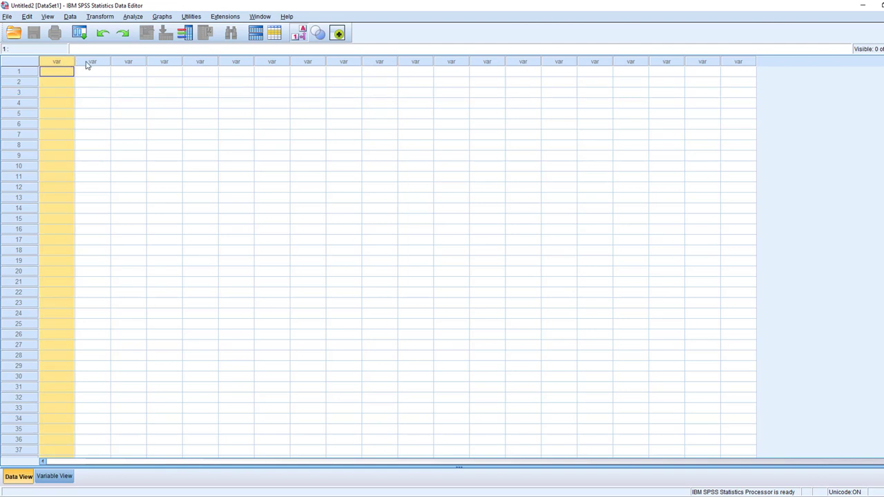
left_click(91, 64)
left_click(127, 65)
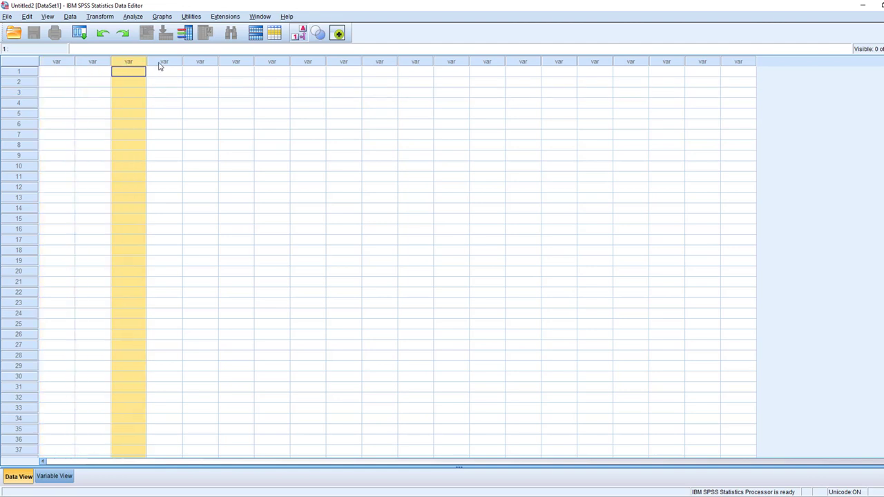
left_click(159, 65)
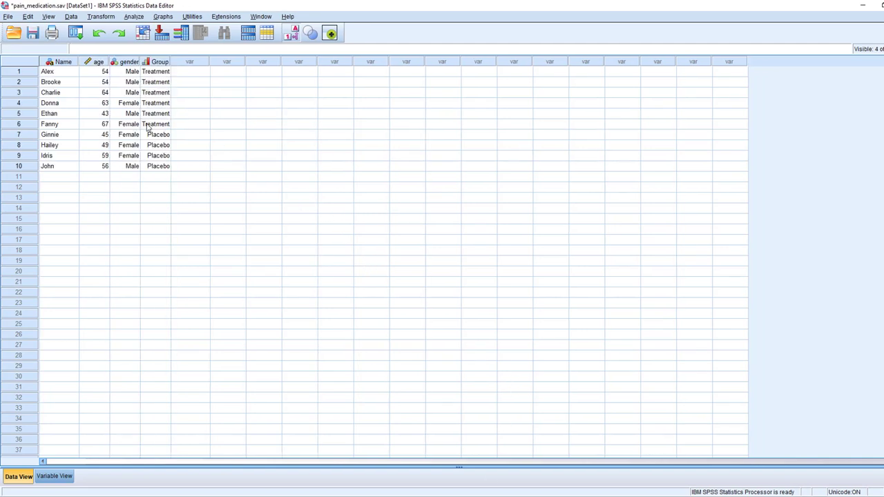
Examine the first and tenth cases and the Name and Group variables in the pain_medication.sav dataset
left_click(29, 73)
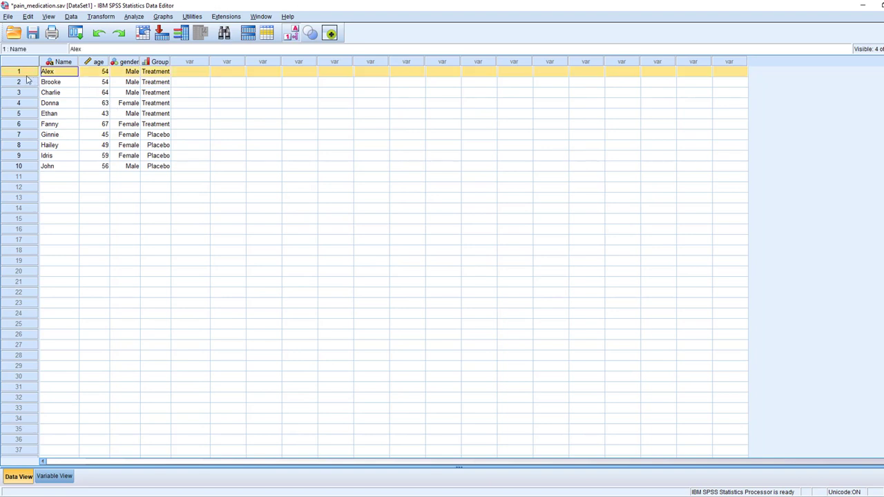
left_click(30, 169)
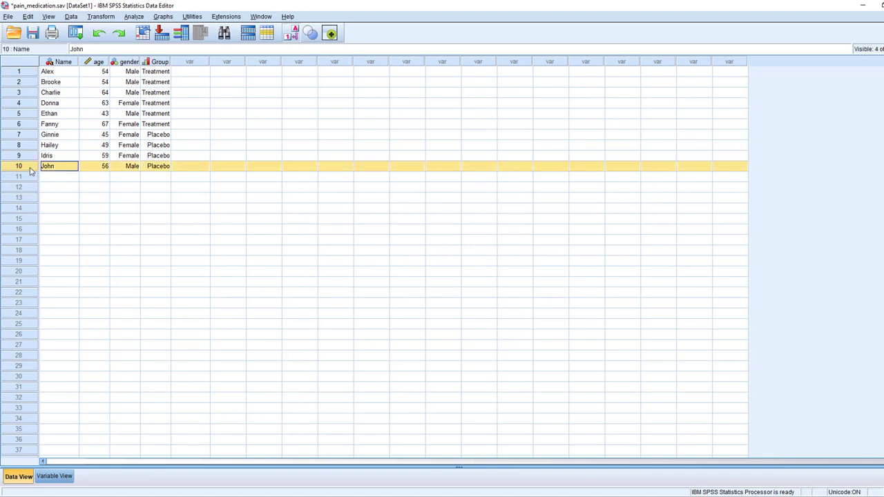
left_click(70, 64)
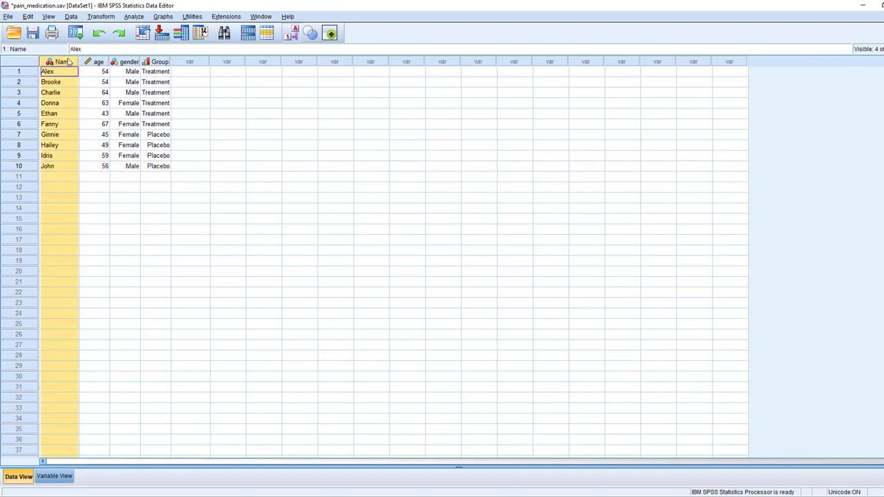
left_click(155, 62)
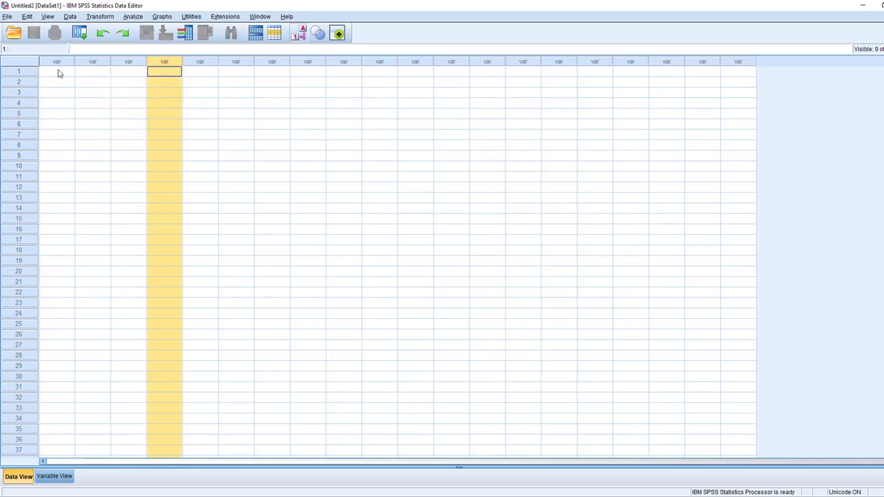
Enter a person's first name in row 1 of the first column and widen that column
left_click(59, 73)
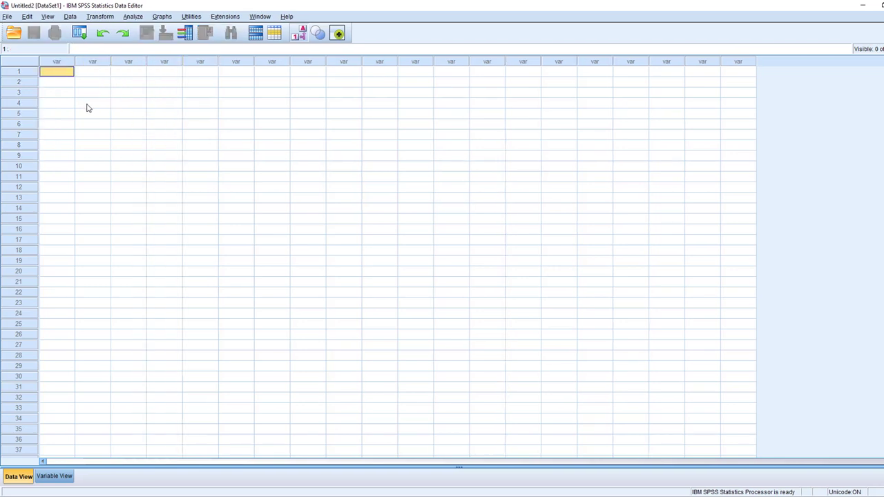
type("0")
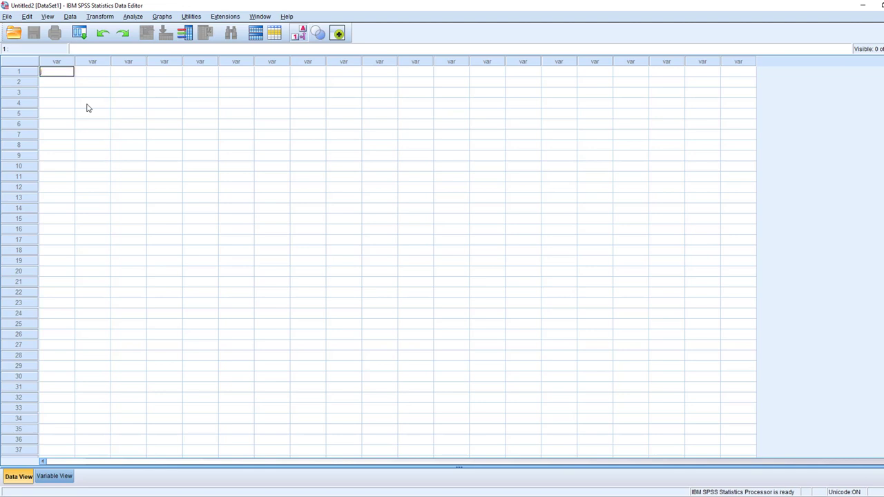
key("Return")
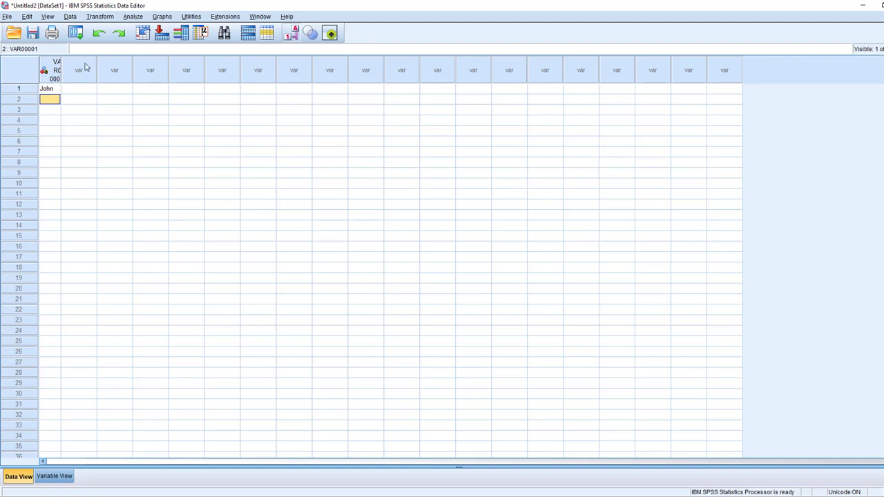
left_click_drag(61, 75, 74, 78)
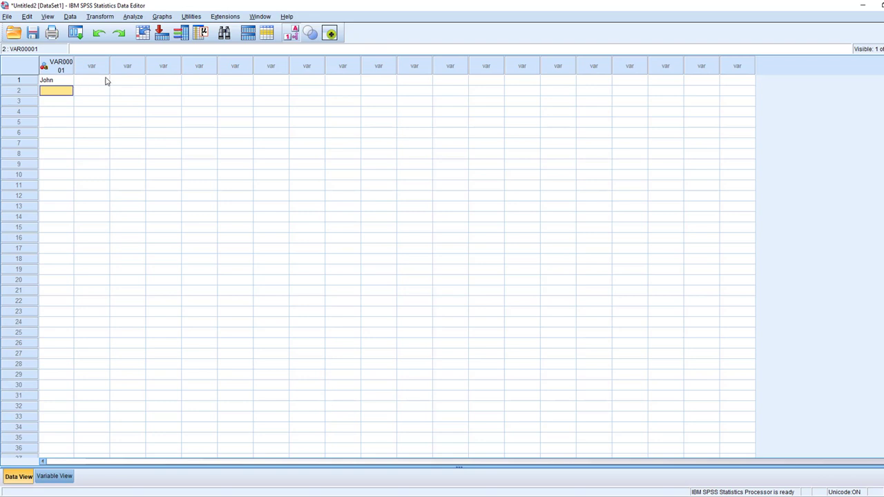
Enter 12 in row 1 of the second column
left_click(98, 80)
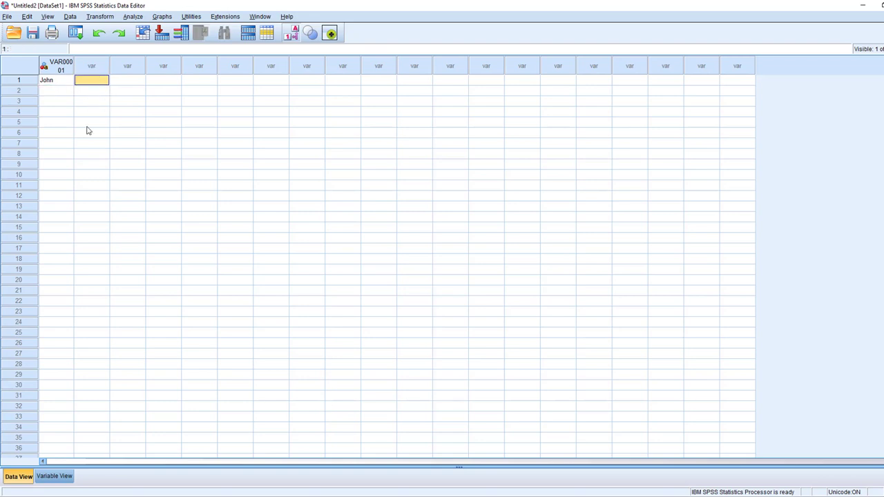
type("12")
key("Return")
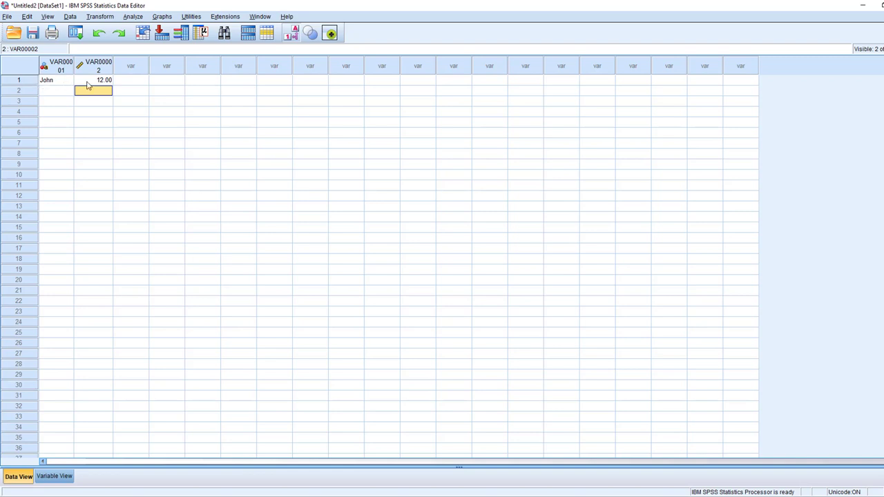
left_click(64, 89)
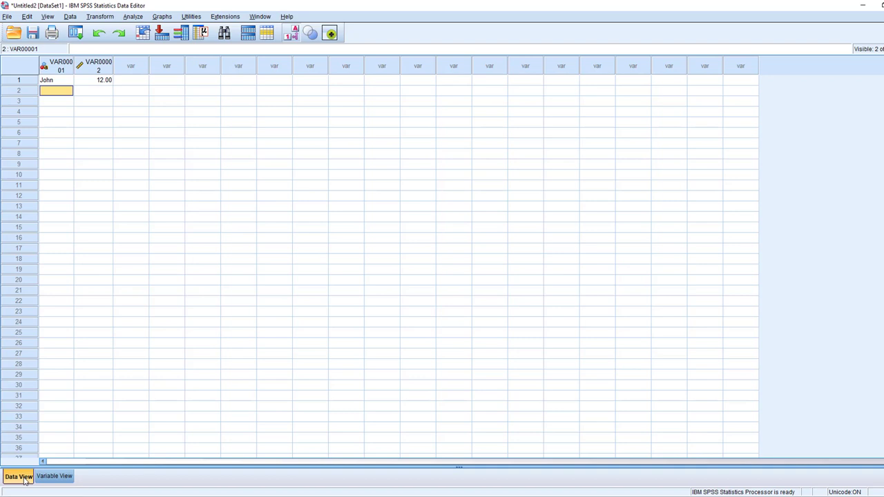
In the variable definitions, rename the first variable as Name and the second as grade
left_click(58, 480)
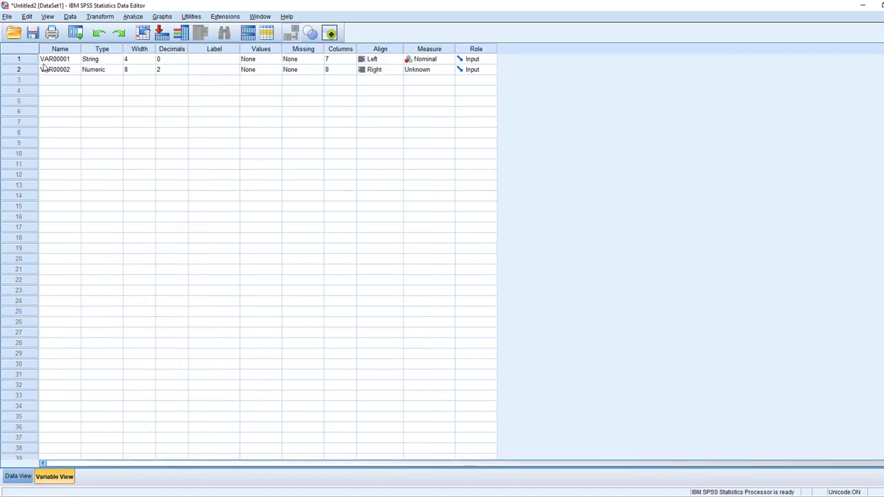
left_click(19, 477)
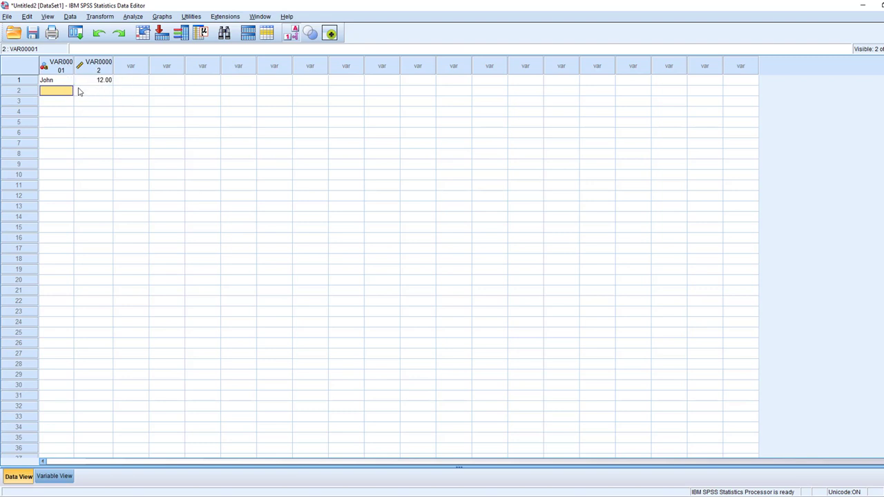
left_click(69, 477)
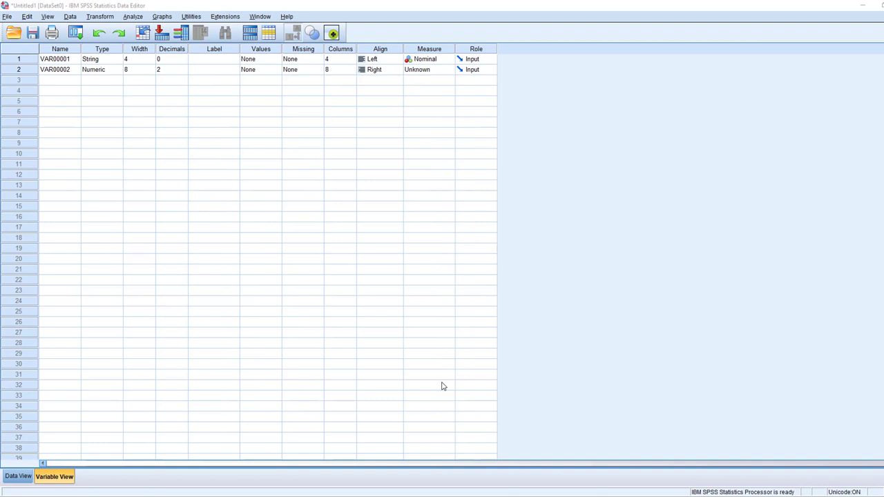
left_click(18, 60)
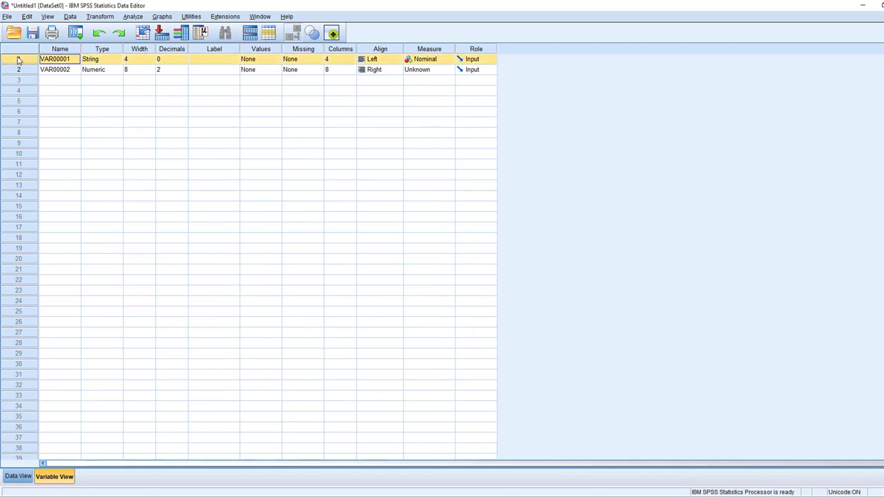
left_click(69, 60)
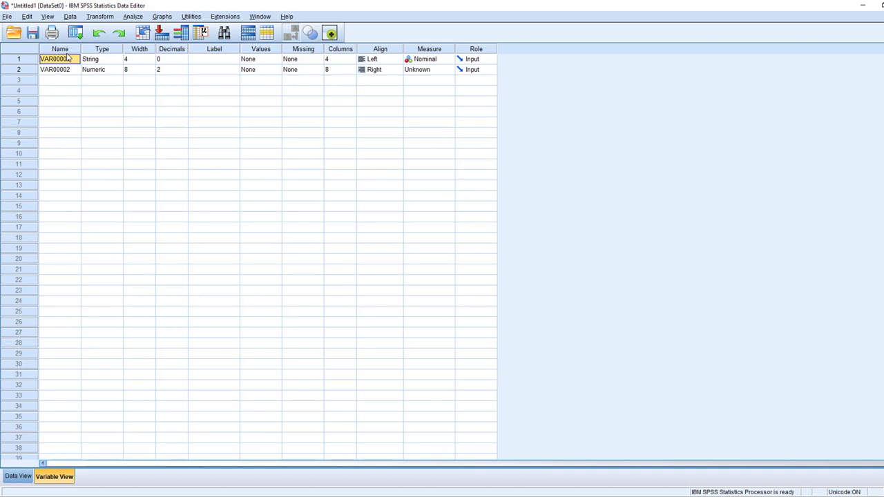
type("Name")
key("Return")
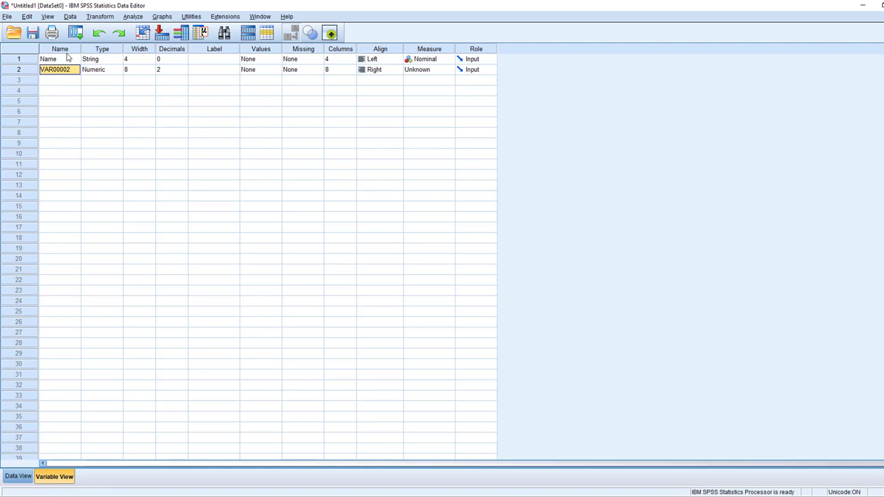
type("grade")
key("Return")
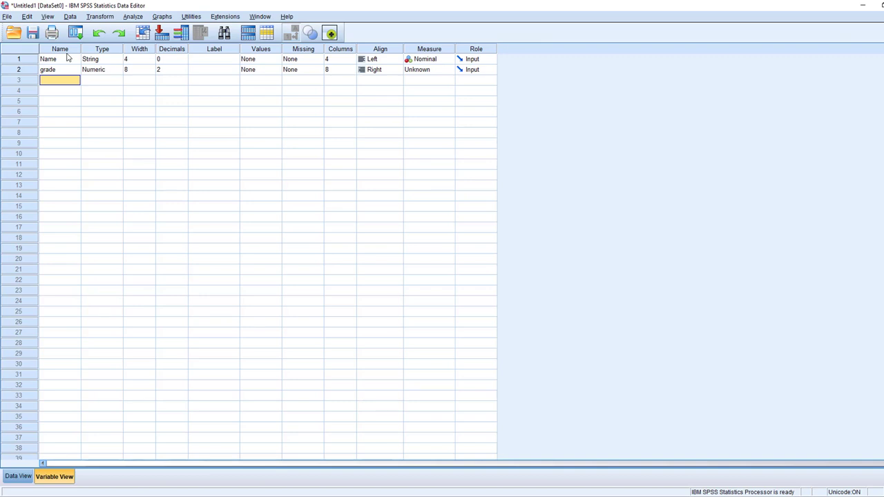
Try to add a third variable named "favorite movie genre"
type("fav")
type("orite movie")
type(" ge")
type("n")
type("re")
key("Return")
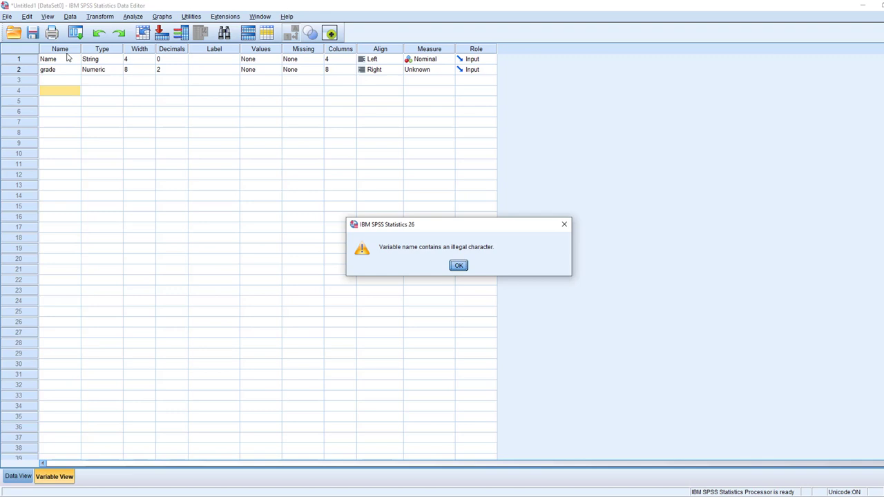
left_click(459, 266)
Add a third variable named movie and give it the label "Favorite movie genre"
left_click(76, 81)
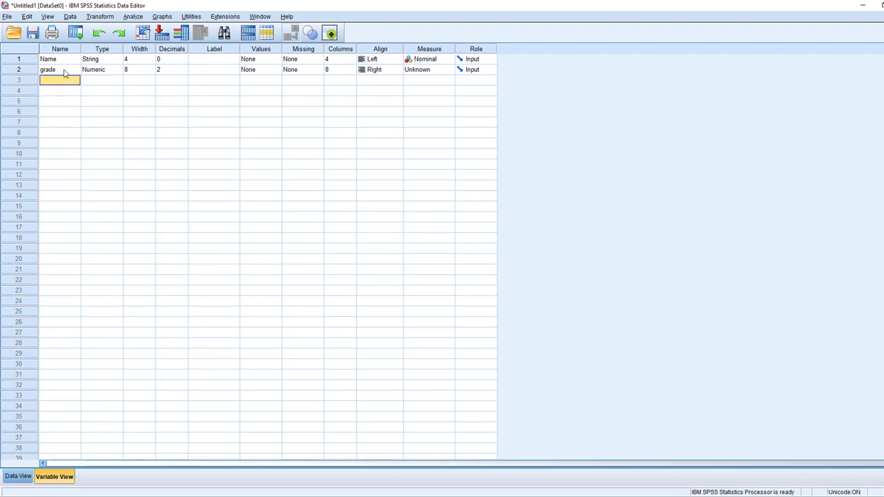
type("mo")
key("Tab")
key("Tab")
key("Tab")
key("Tab")
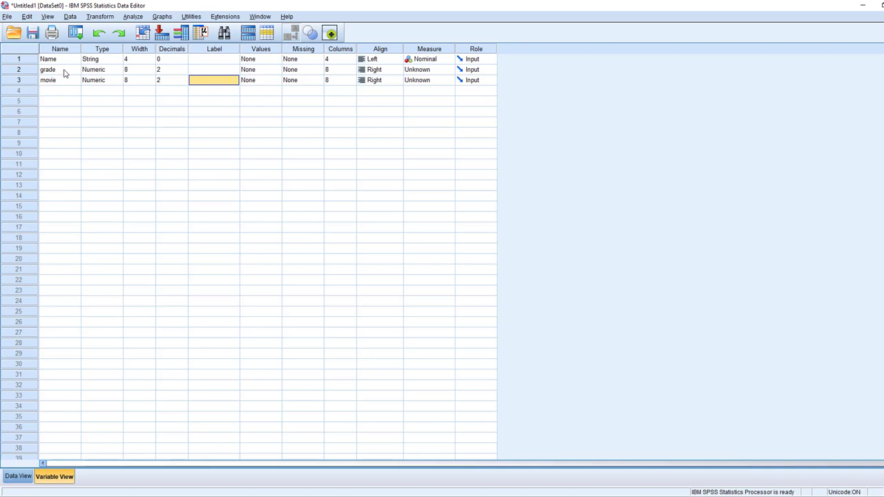
type("F")
type("avorite movi")
type("e genre")
left_click(98, 101)
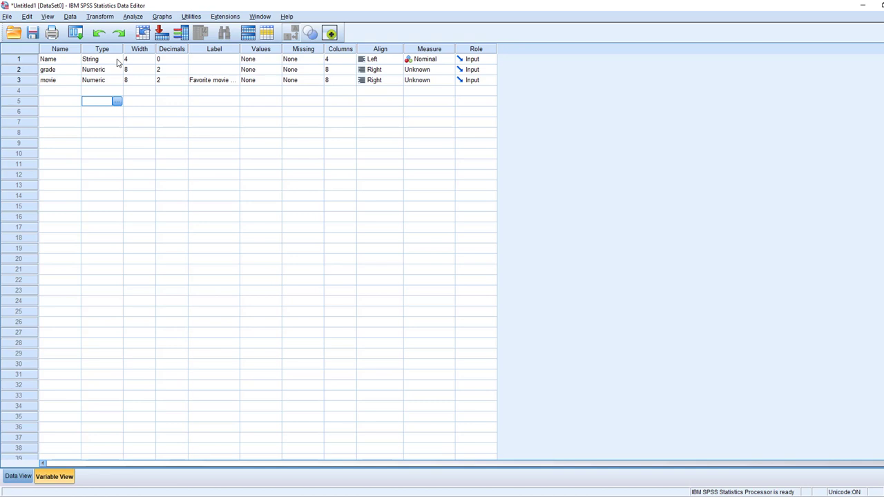
Keep the Name variable's type as String and set its length to 20 characters
left_click(114, 61)
left_click(117, 59)
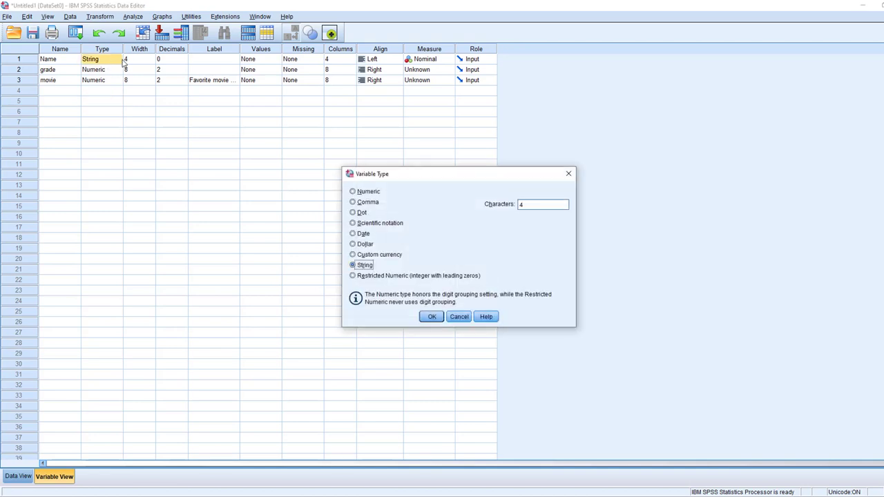
left_click(569, 179)
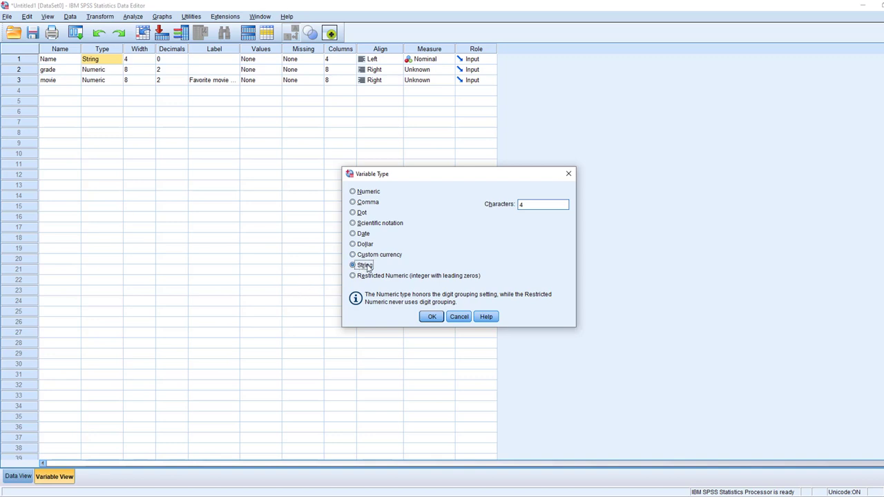
double_click(525, 204)
type("20")
left_click(433, 319)
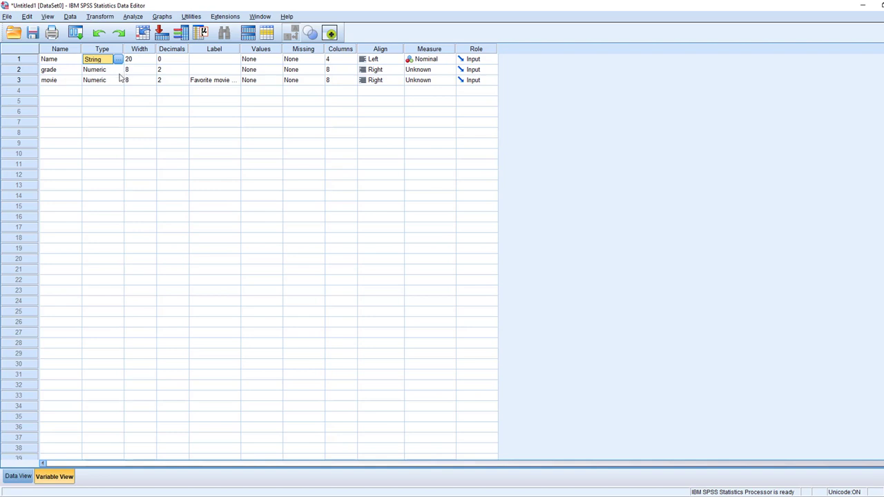
Set the number of decimals to 0 for the grade and movie variables
left_click(172, 70)
left_click(184, 73)
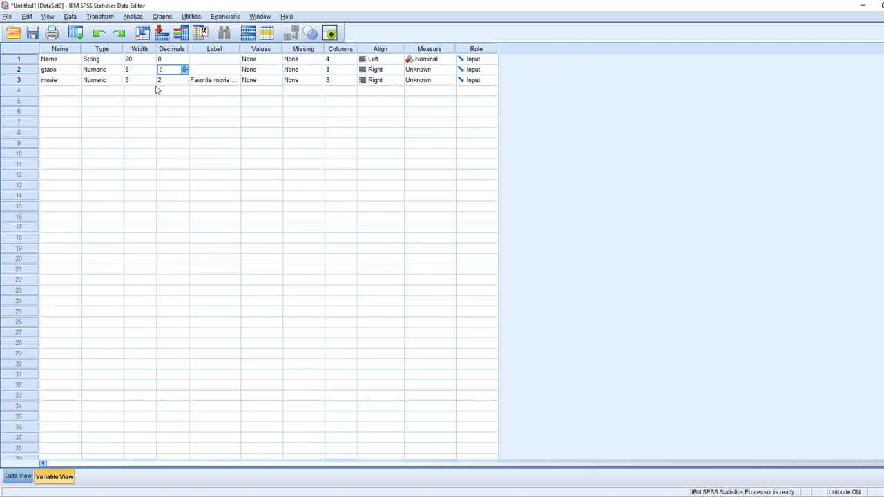
left_click(180, 81)
left_click(184, 82)
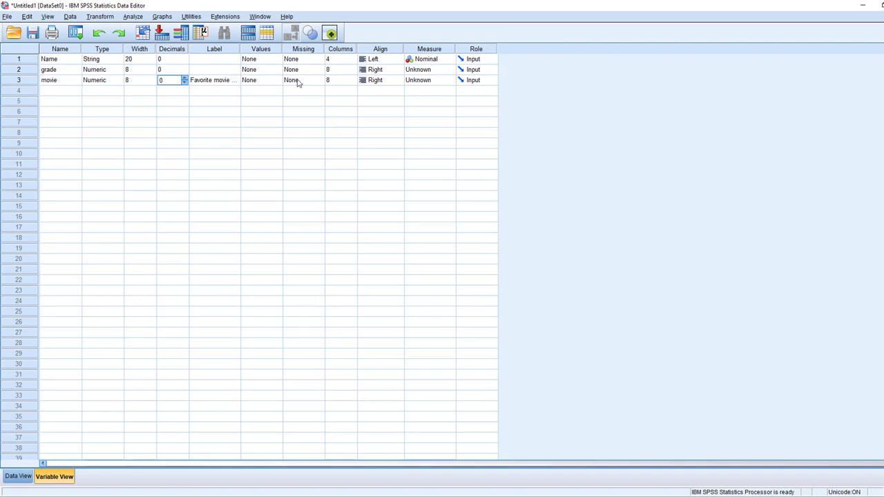
Set the measurement level to Nominal for Name, Scale for grade and Nominal for movie
left_click(435, 69)
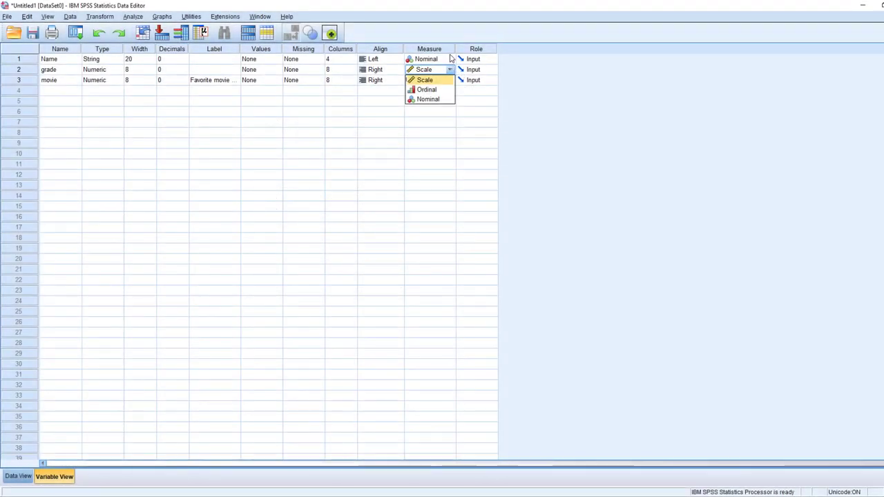
left_click(450, 58)
left_click(450, 59)
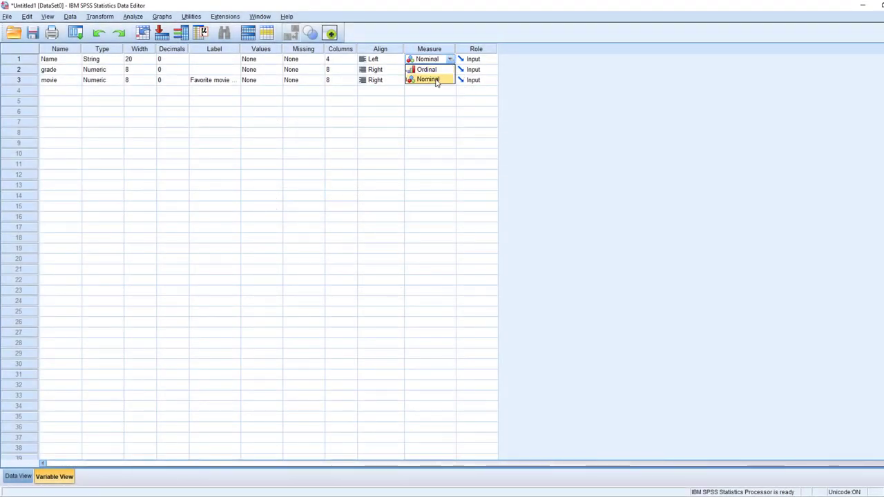
left_click(444, 77)
left_click(449, 69)
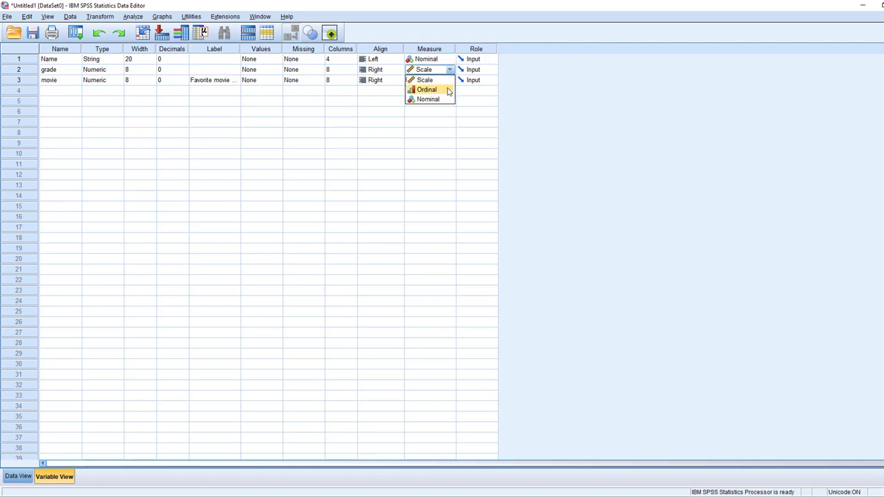
left_click(447, 82)
left_click(450, 80)
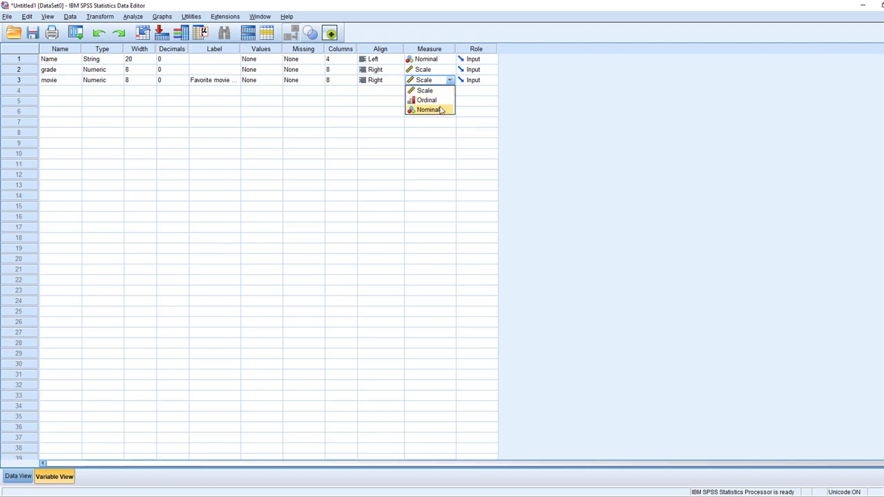
left_click(441, 110)
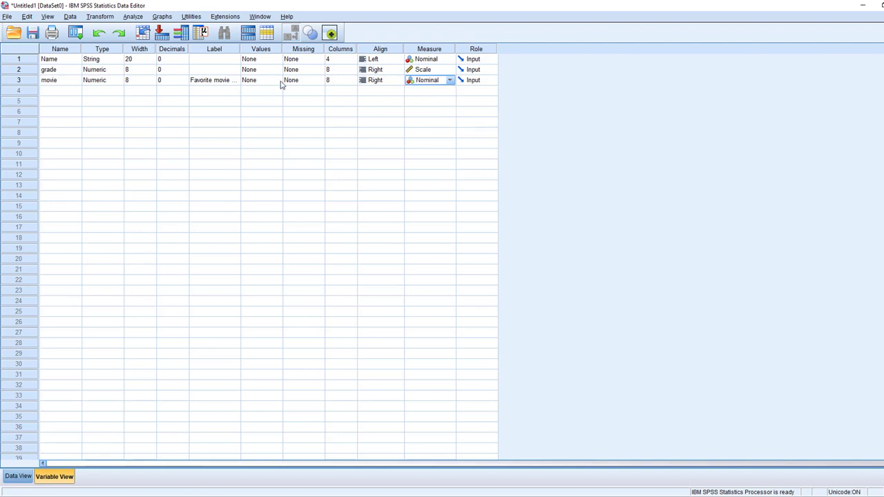
Define value labels for the movie variable, adding 1 as "action" and 2 as "drama"
double_click(280, 81)
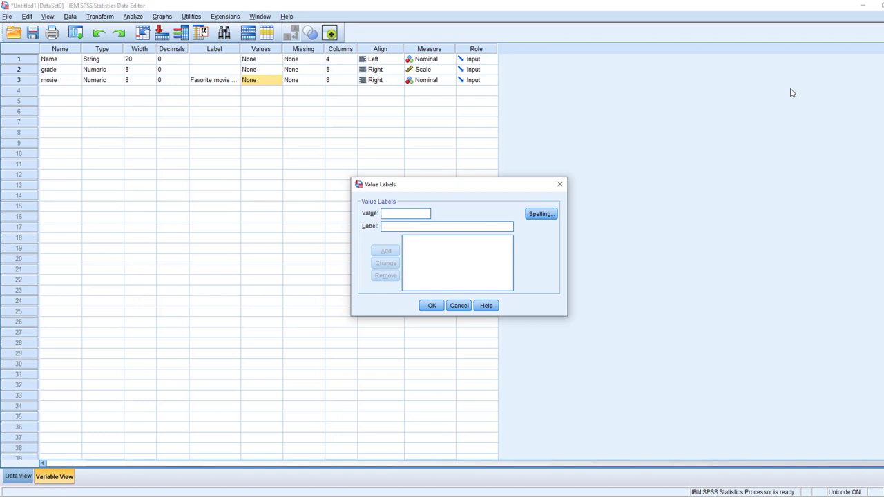
type("1")
left_click(499, 225)
type("action")
key("Return")
type("2")
left_click(398, 222)
type("drama")
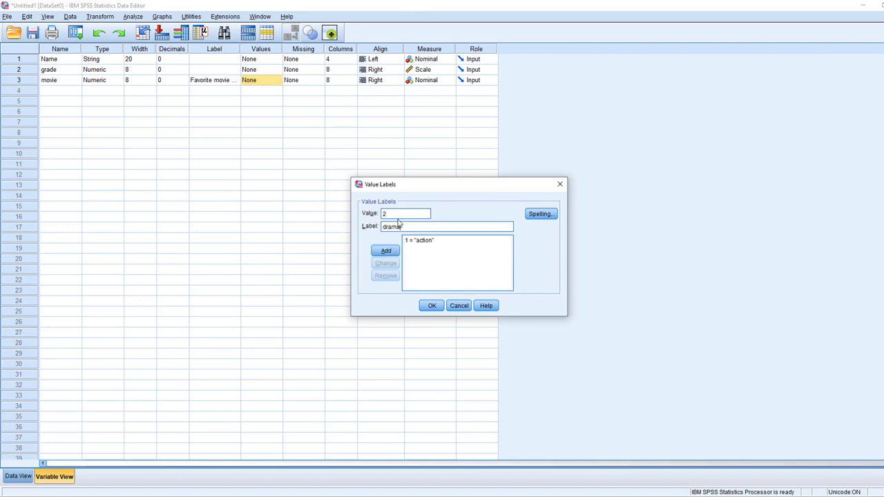
left_click(390, 254)
Add the value label 3 as "horror" and apply the movie variable's value labels
type("3")
left_click(412, 228)
type("horror")
left_click(395, 253)
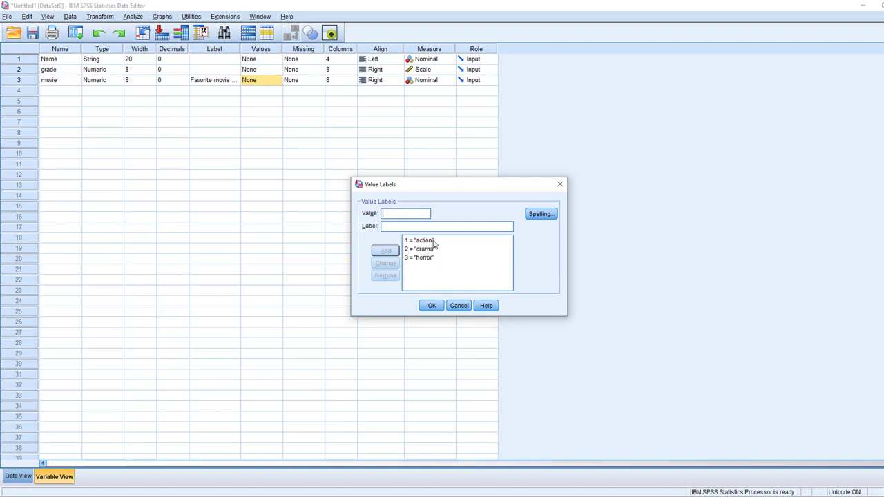
left_click(434, 306)
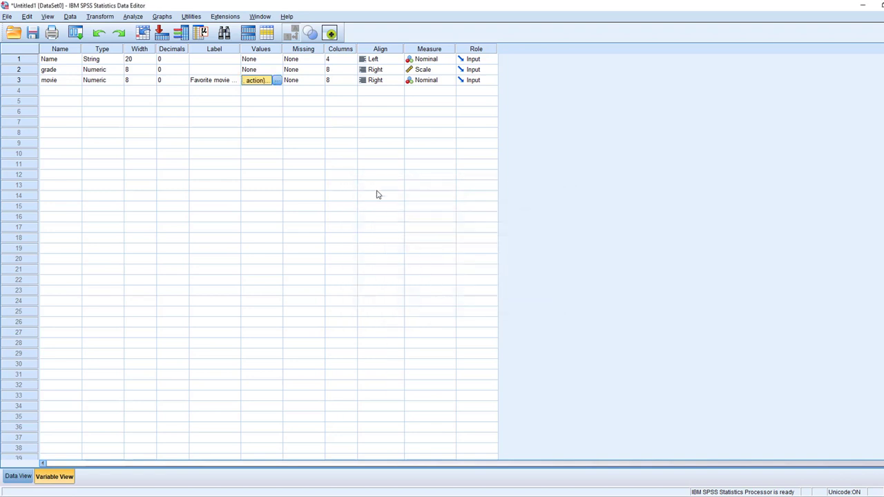
In the data view, widen the Name column and set the first record's movie to drama
left_click(17, 476)
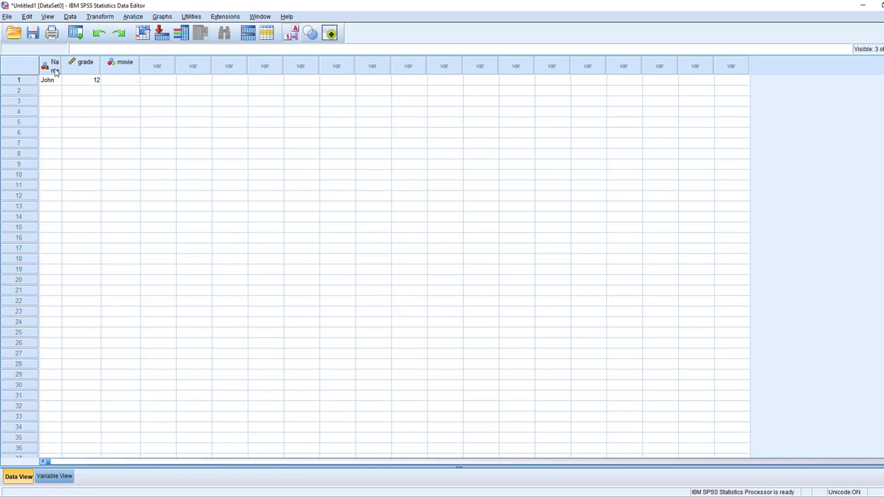
left_click_drag(61, 62, 79, 60)
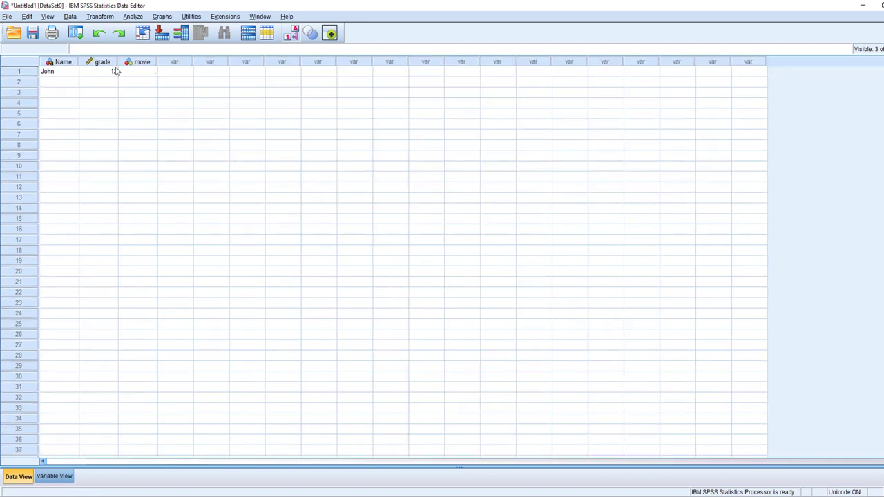
left_click(141, 73)
left_click(155, 75)
left_click(151, 72)
left_click(140, 90)
left_click(178, 74)
Fill in the second record with the student's name, grade 11 and movie action
left_click(59, 84)
type("May")
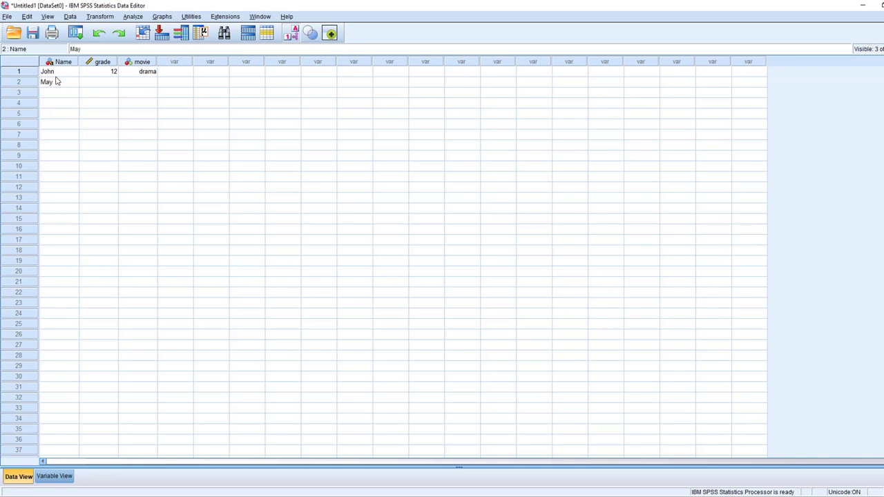
key("BackSpace")
type("y")
key("Tab")
type("11")
key("Tab")
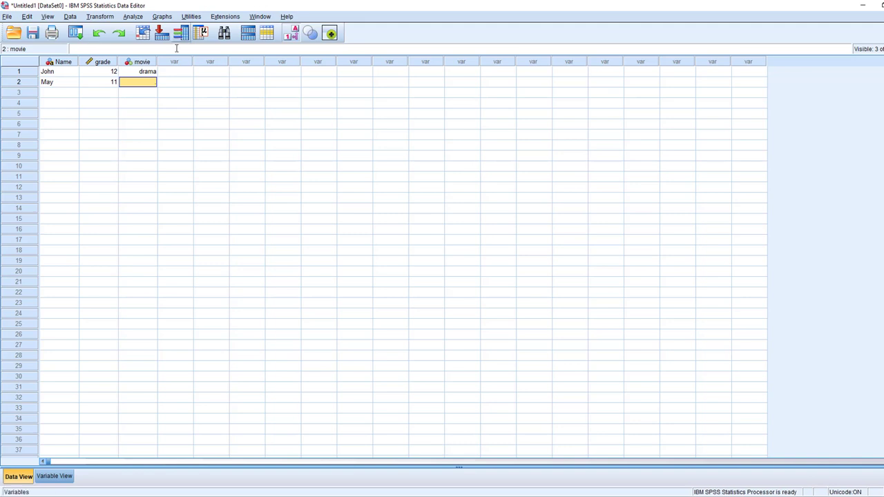
double_click(154, 83)
left_click(152, 82)
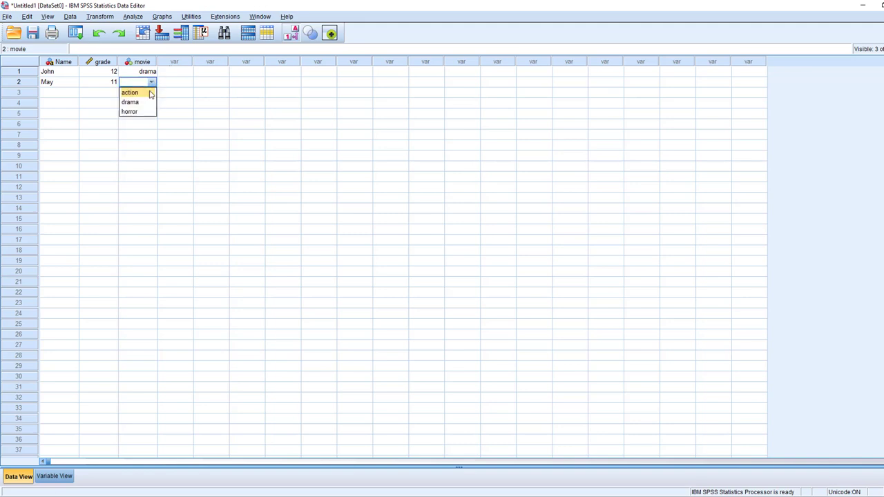
left_click(138, 91)
Fill in the third record with the student's name, grade 10 and movie horror
left_click(60, 91)
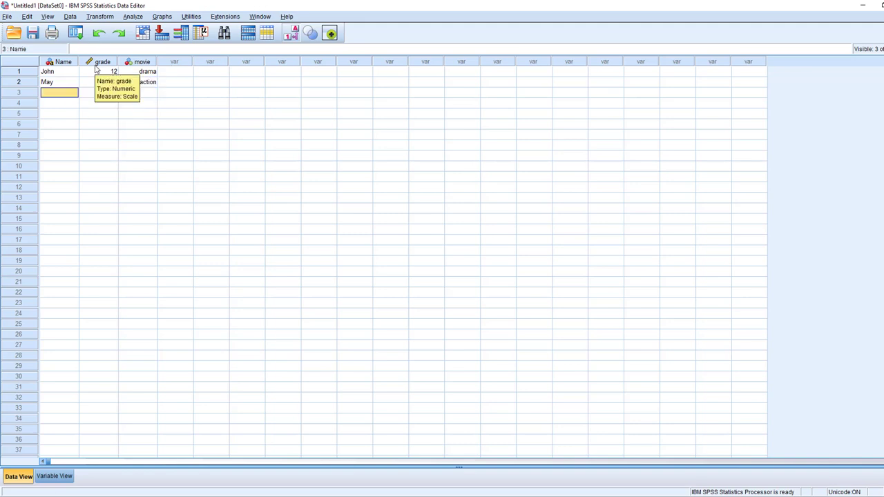
type("Brendan")
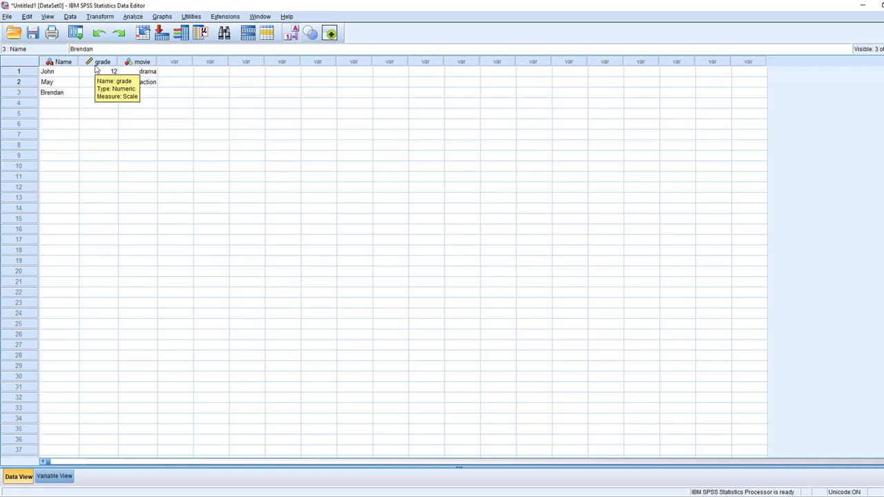
key("Tab")
type("10")
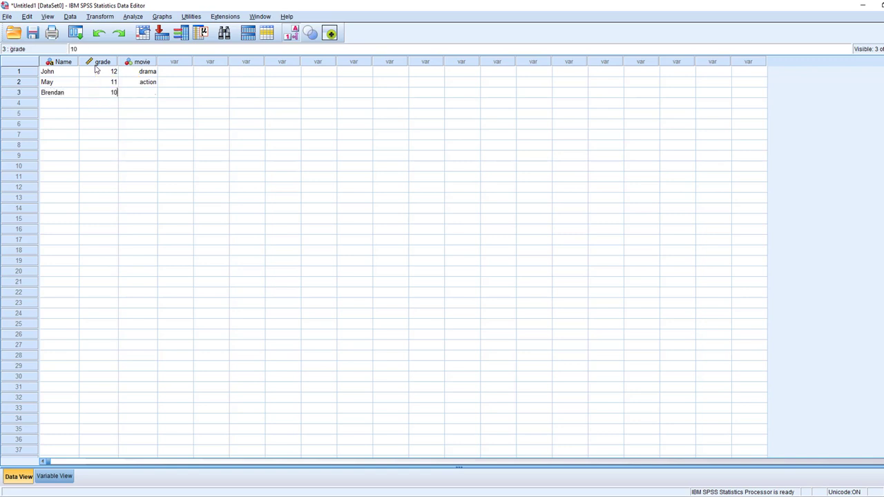
key("Tab")
left_click(151, 94)
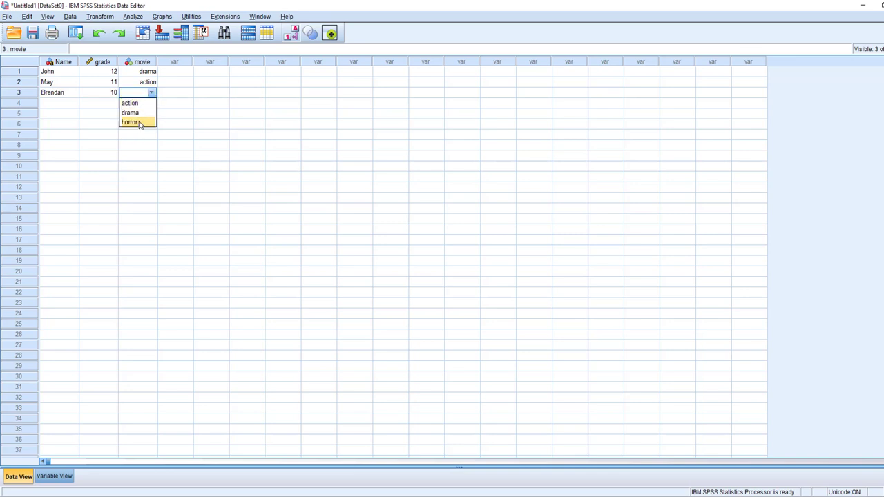
left_click(138, 123)
left_click(155, 105)
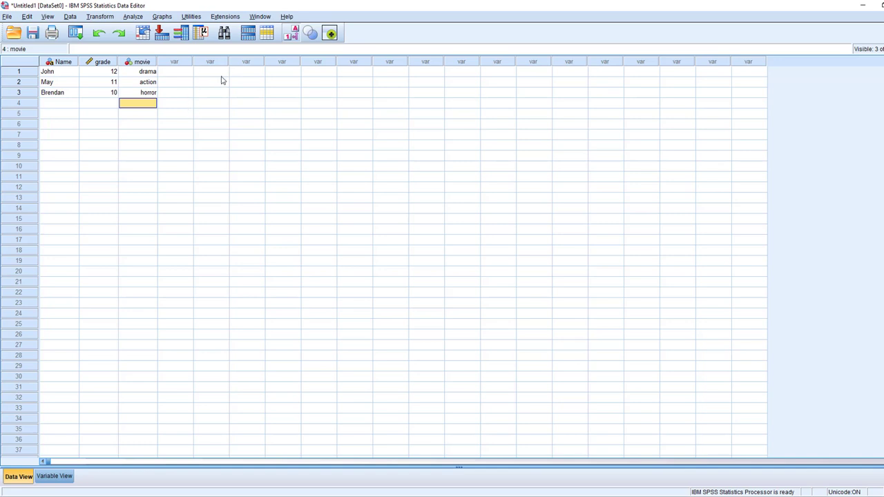
Display the movie column as its numeric codes, and switch it back to value labels
left_click(295, 36)
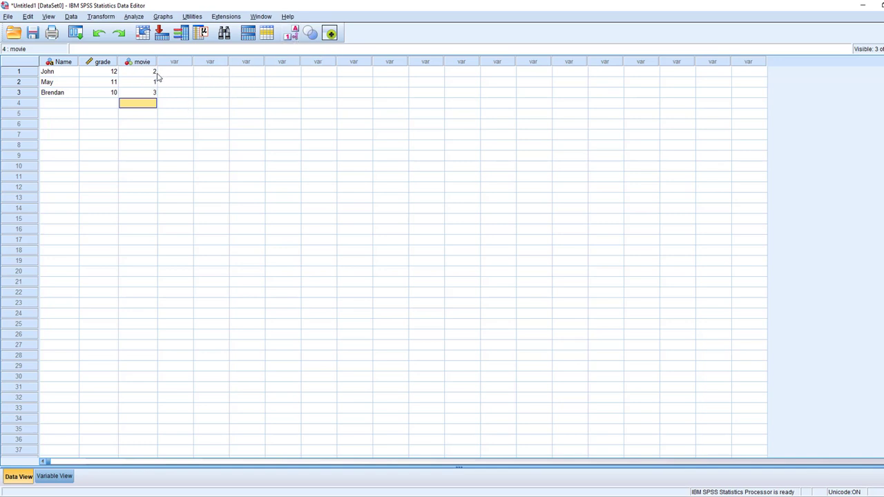
left_click(294, 34)
left_click(97, 124)
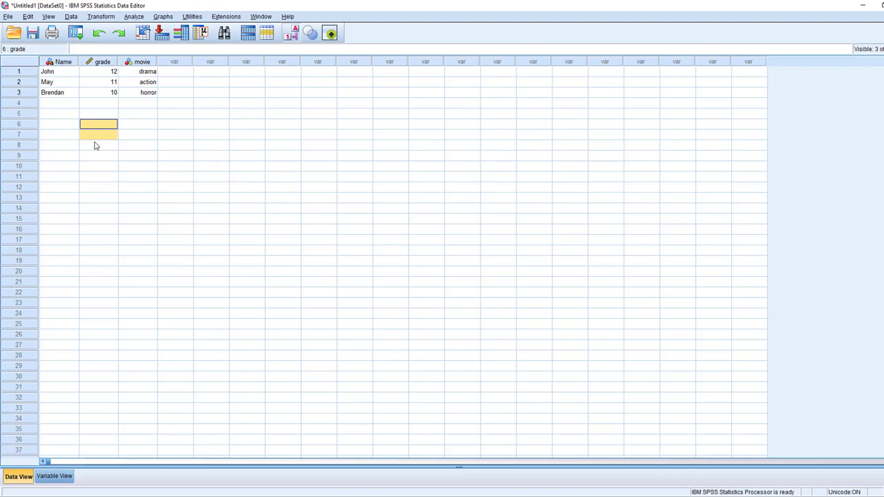
Save the dataset in the Sample files folder as "Sample data 1" in SPSS Statistics (*.sav) format
left_click(5, 17)
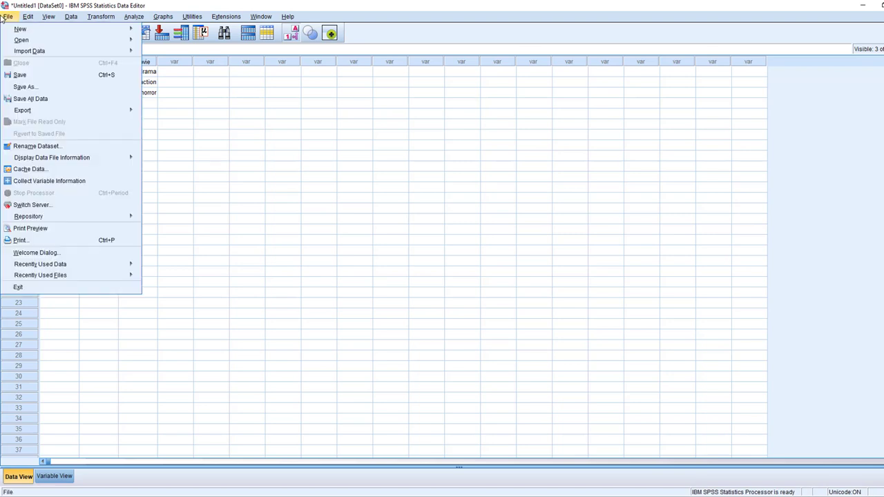
left_click(24, 86)
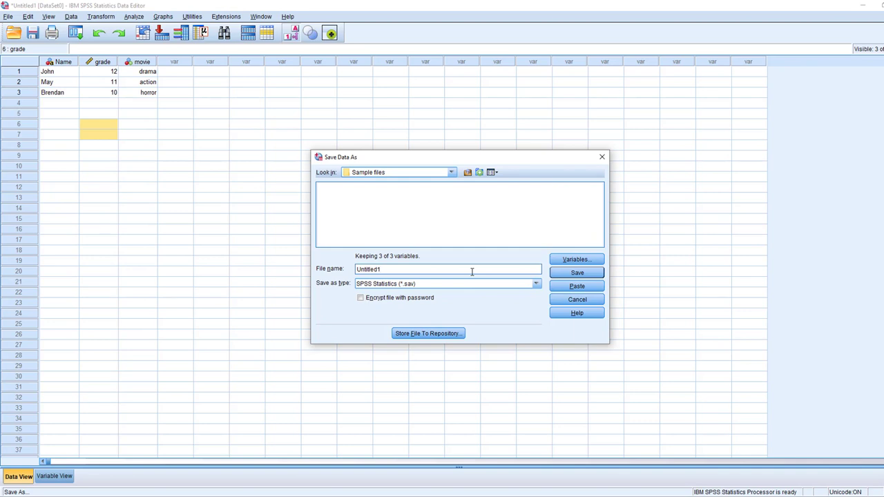
type("Sample data 1")
key("Return")
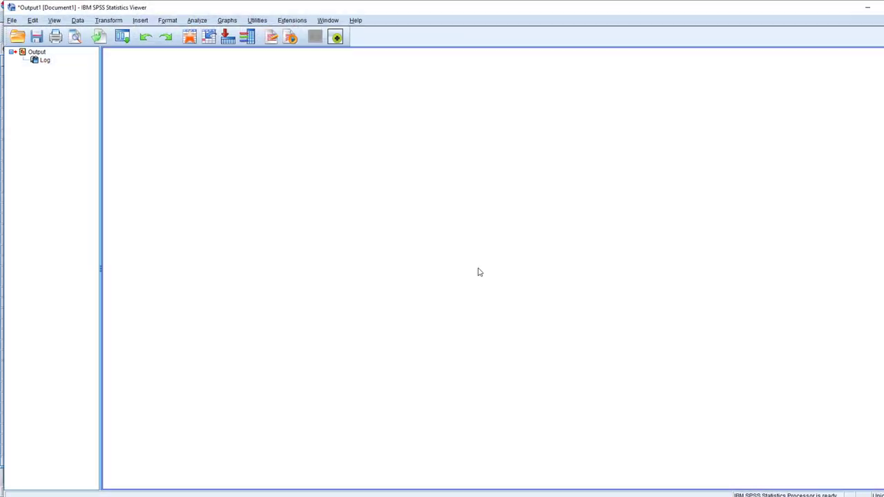